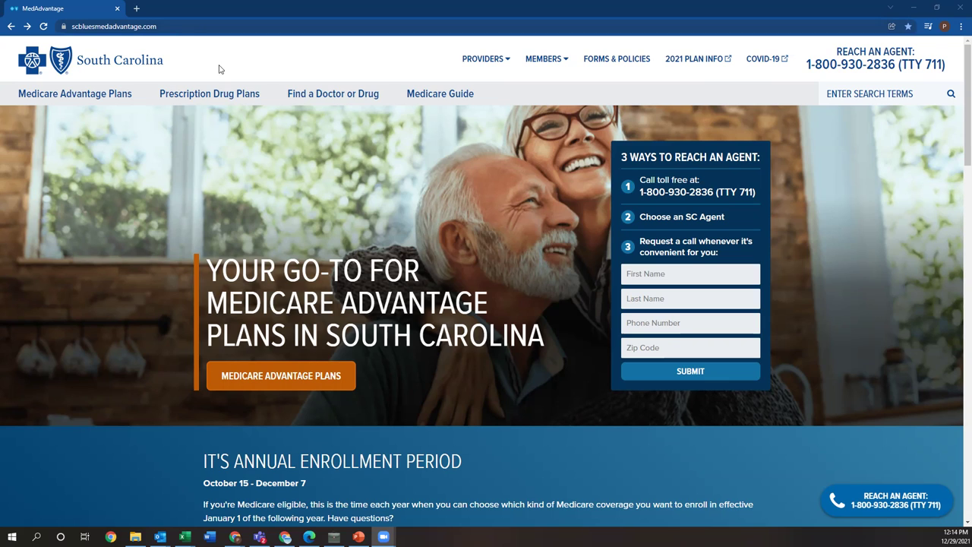
Go to the in-state PPO provider directory's Advanced Search form.
{"action": "left_click", "coordinate": [312, 97]}
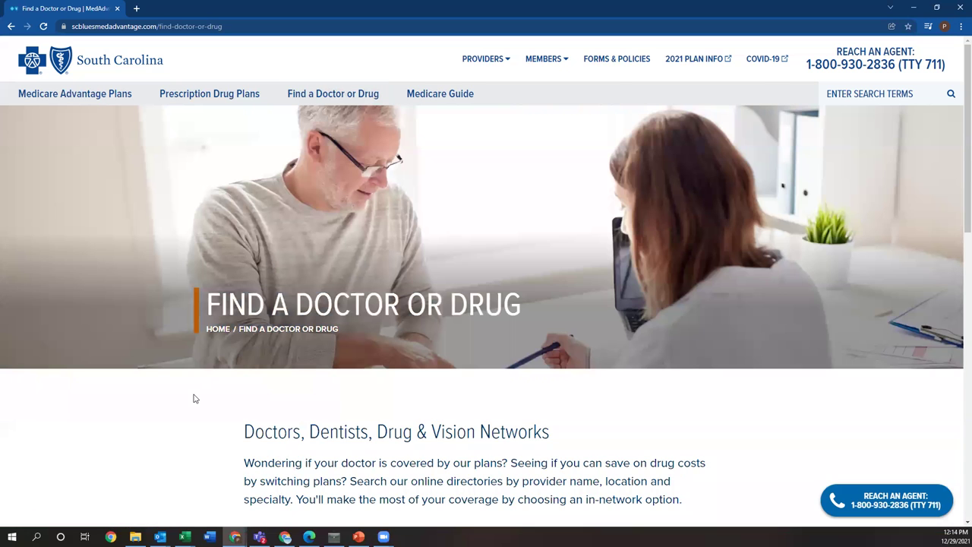
{"action": "scroll", "coordinate": [195, 399], "scroll_direction": "down", "scroll_amount": 5}
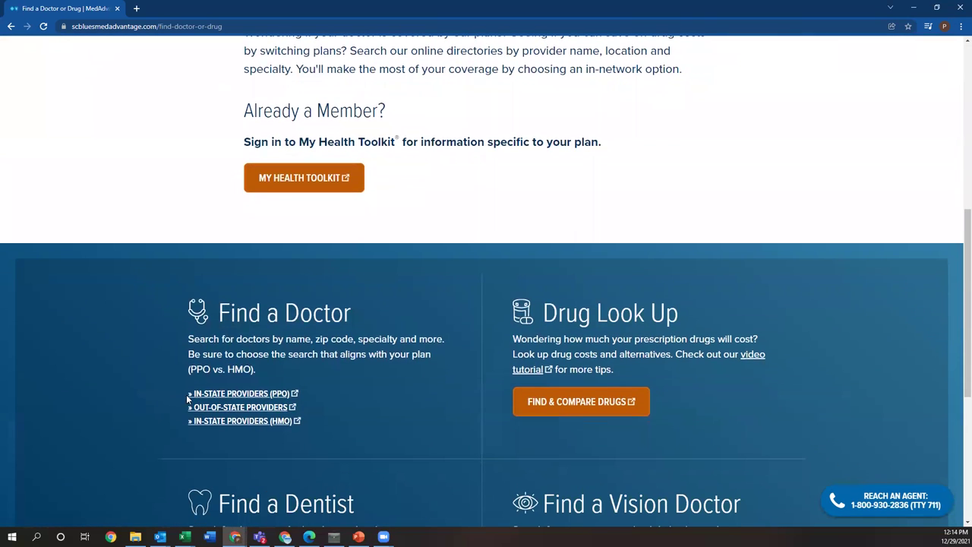
{"action": "left_click", "coordinate": [209, 396]}
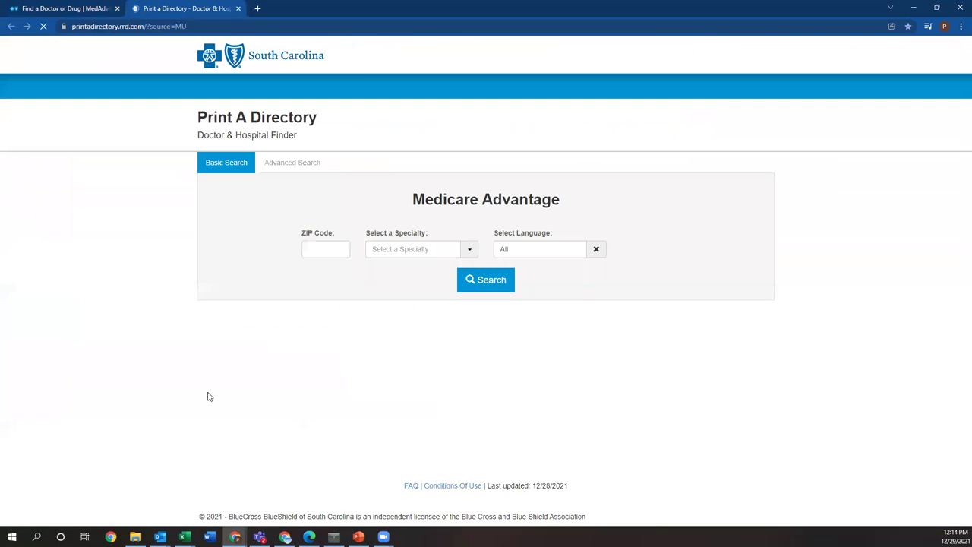
{"action": "left_click", "coordinate": [287, 165]}
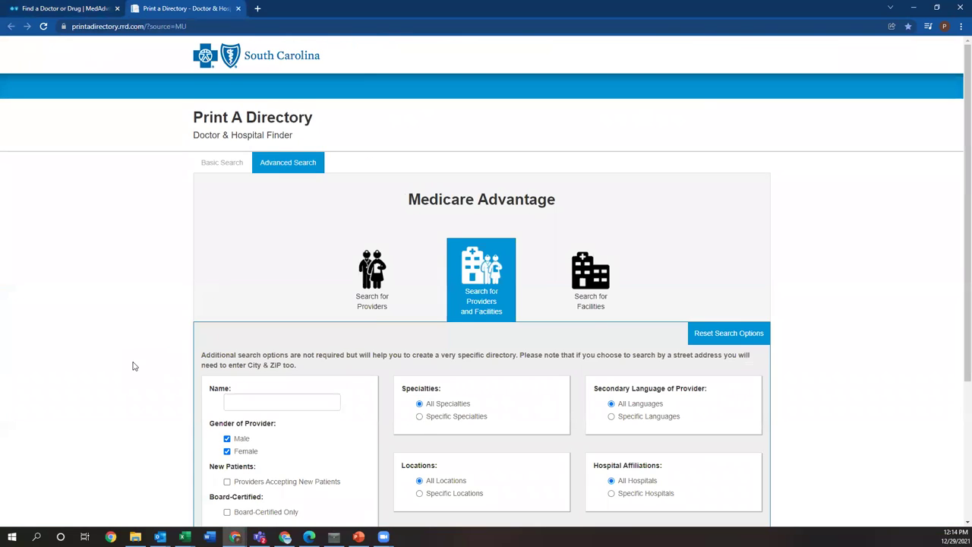
{"action": "scroll", "coordinate": [136, 367], "scroll_direction": "down", "scroll_amount": 1}
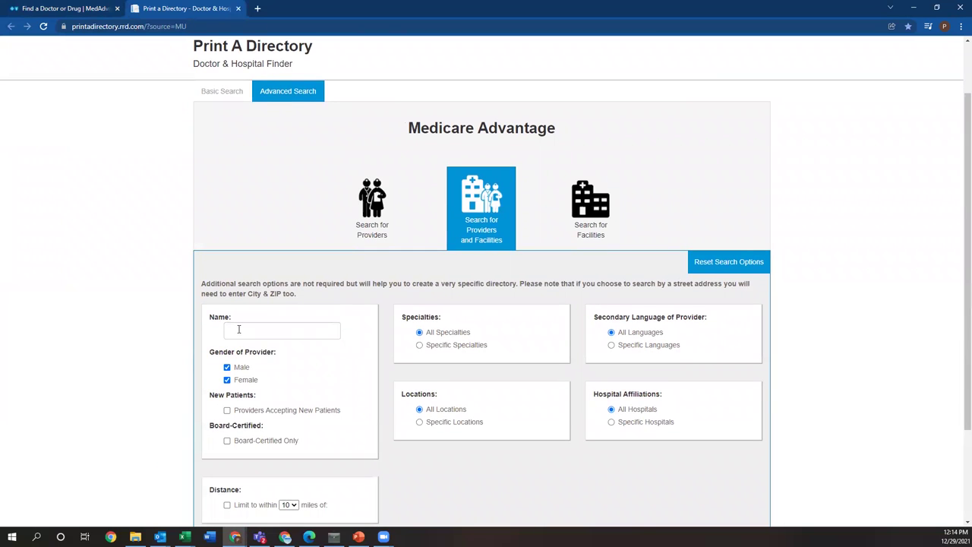
Search providers by the doctor's surname to list 11 in-network results.
{"action": "left_click", "coordinate": [239, 329]}
{"action": "type", "text": "Stack"}
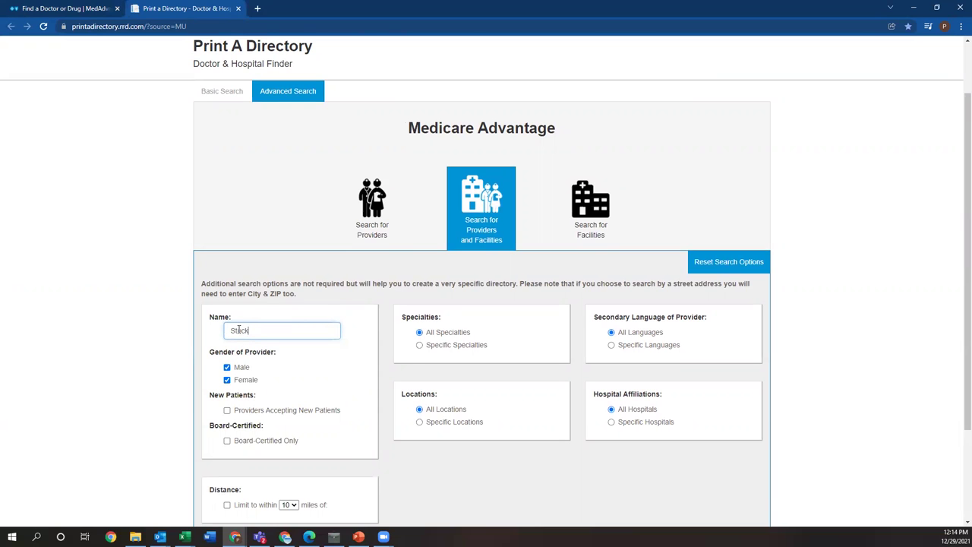
{"action": "key", "text": "Return"}
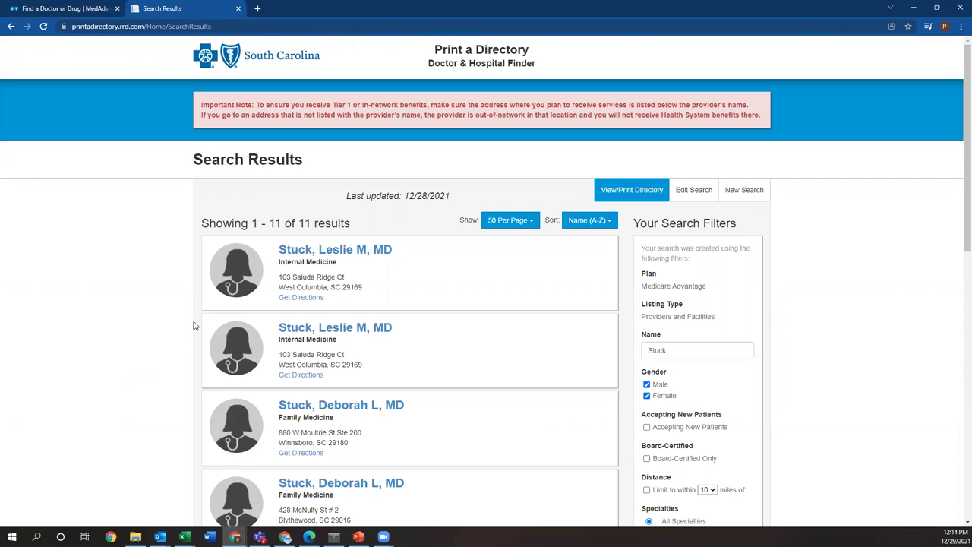
{"action": "scroll", "coordinate": [187, 360], "scroll_direction": "down", "scroll_amount": 1}
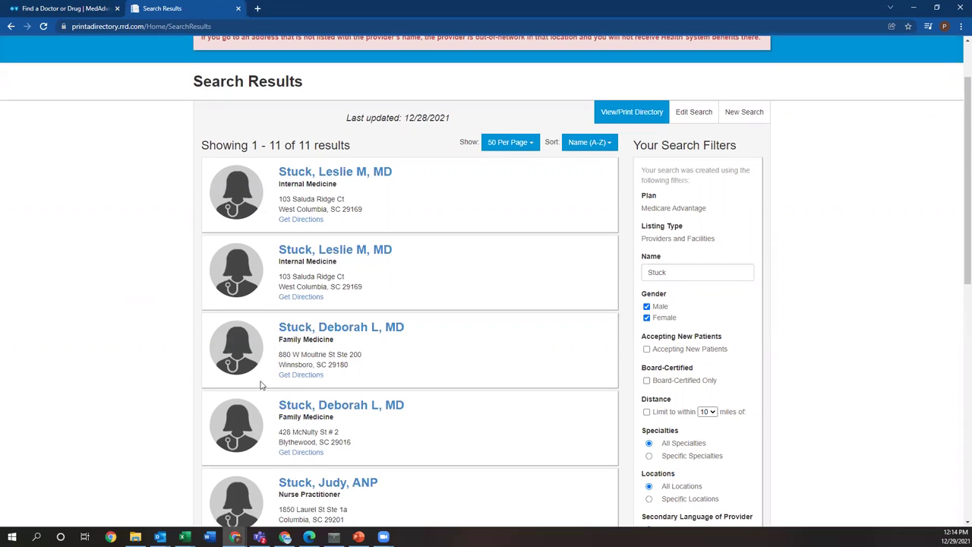
{"action": "left_click", "coordinate": [362, 407]}
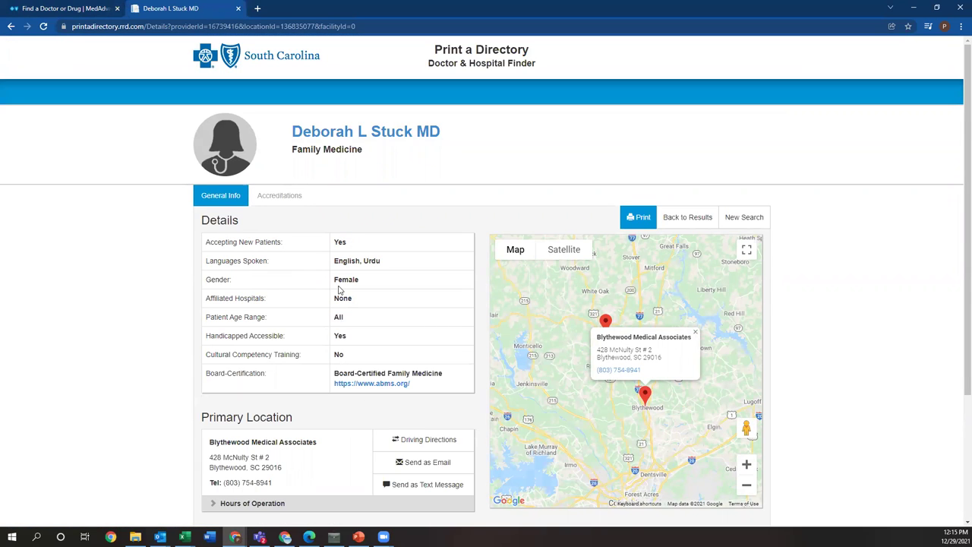
{"action": "scroll", "coordinate": [304, 402], "scroll_direction": "down", "scroll_amount": 1}
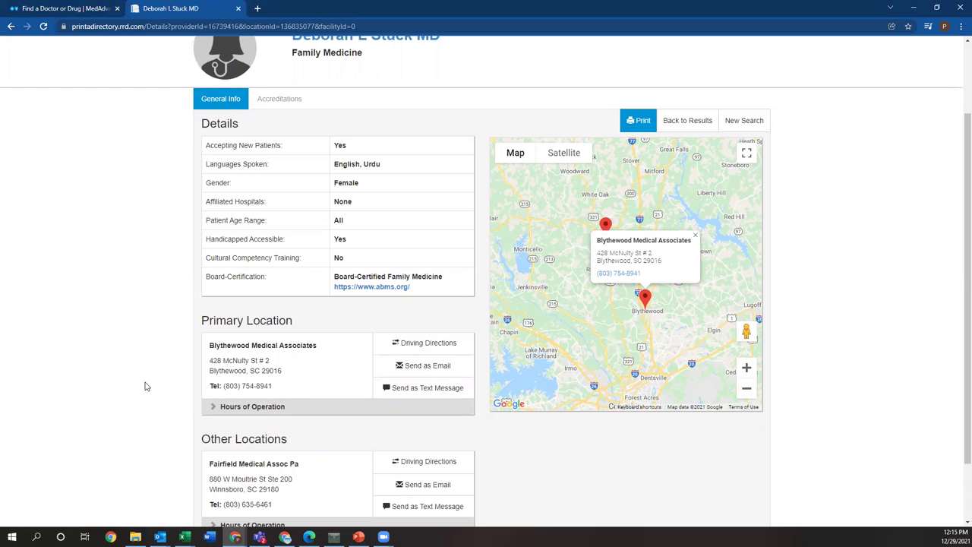
{"action": "scroll", "coordinate": [147, 386], "scroll_direction": "up", "scroll_amount": 1}
{"action": "scroll", "coordinate": [145, 387], "scroll_direction": "left", "scroll_amount": 5}
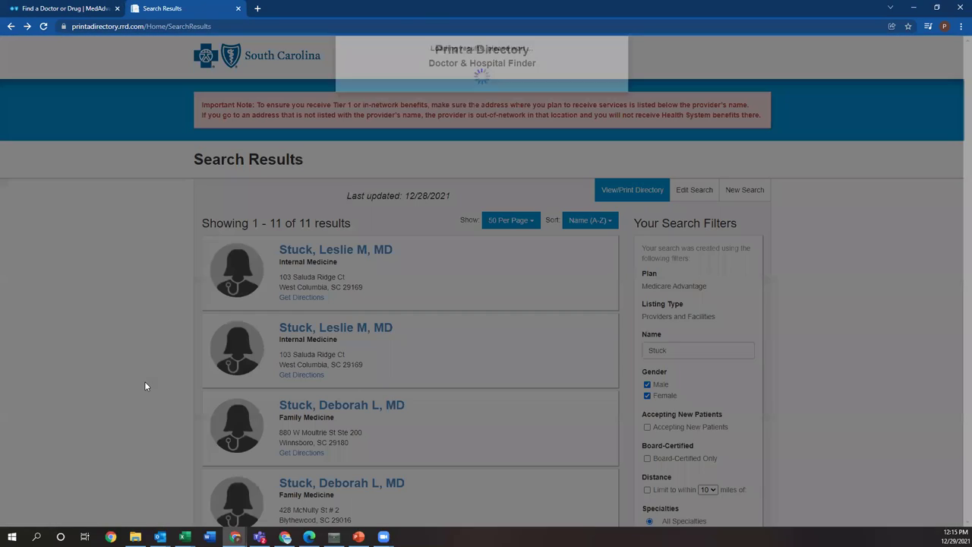
{"action": "scroll", "coordinate": [444, 379], "scroll_direction": "down", "scroll_amount": 2}
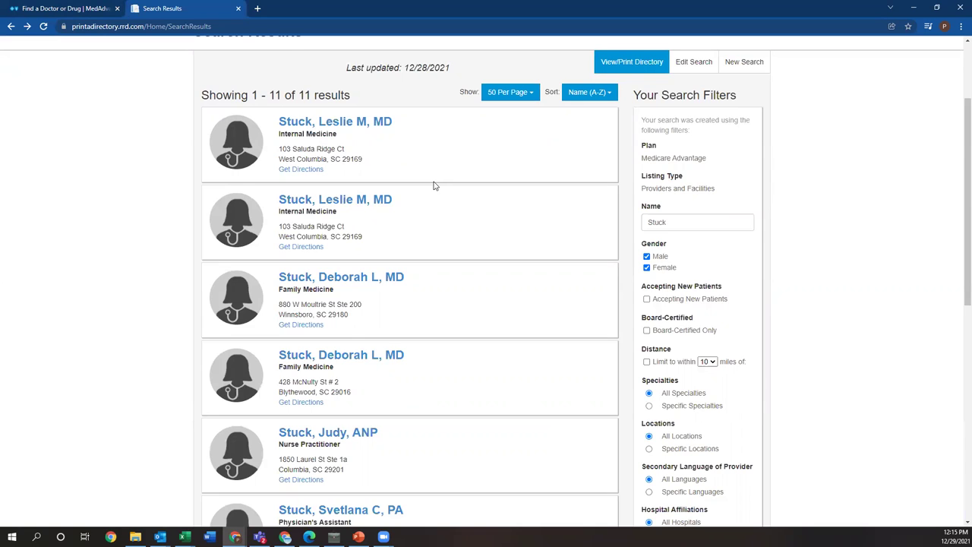
Return to the Advanced Search form and limit it to facilities only.
{"action": "scroll", "coordinate": [397, 292], "scroll_direction": "left", "scroll_amount": 5}
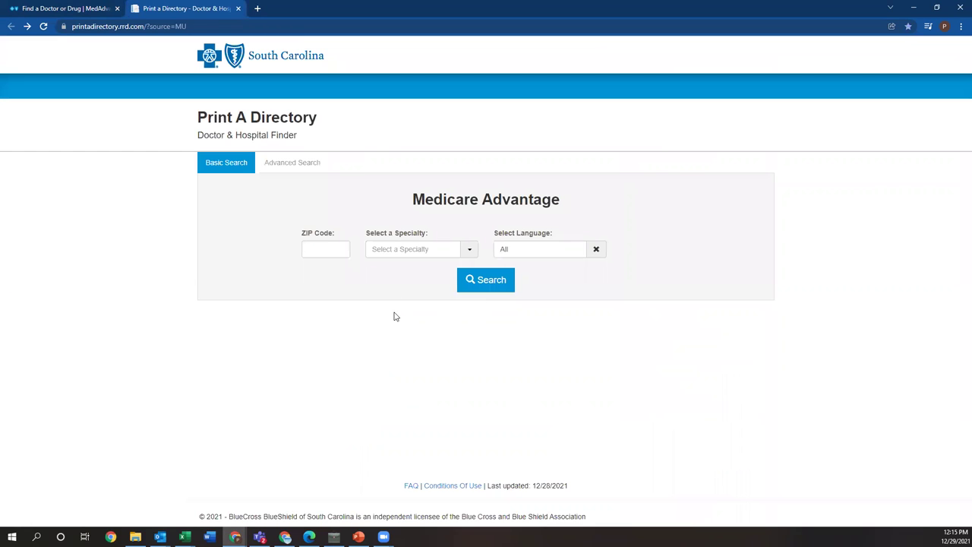
{"action": "left_click", "coordinate": [275, 163]}
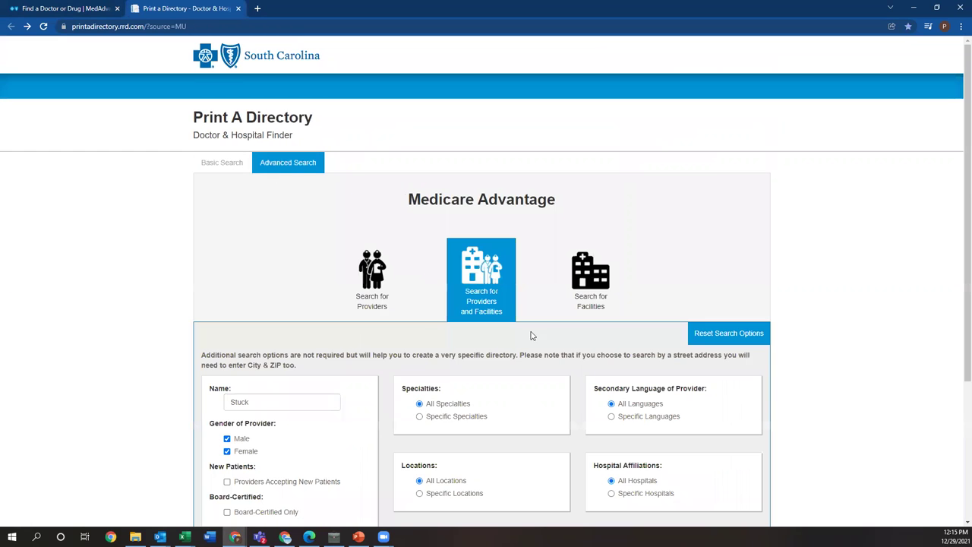
{"action": "left_click", "coordinate": [608, 303]}
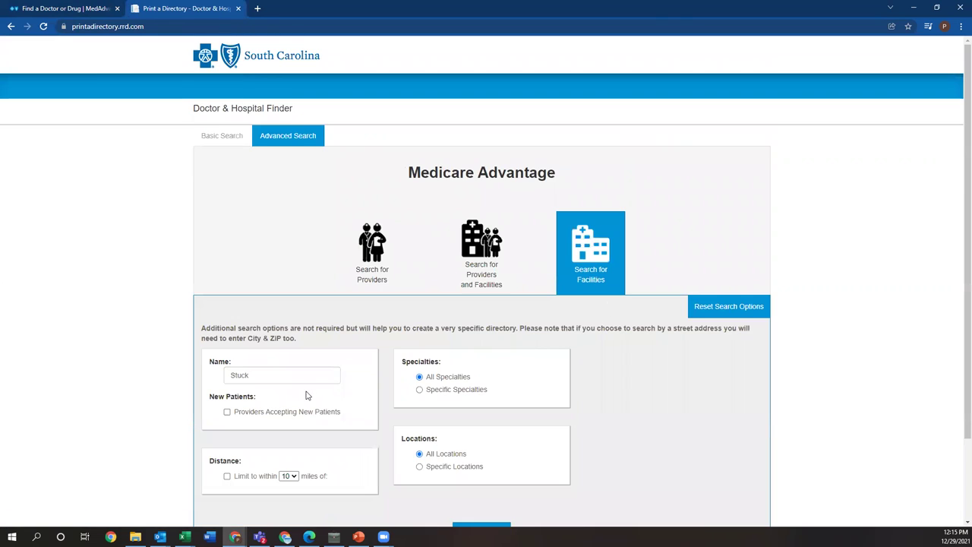
Search facilities named 'Lexington Ortho', then go back to the form after the three results.
{"action": "left_click_drag", "start_coordinate": [271, 375], "coordinate": [211, 371]}
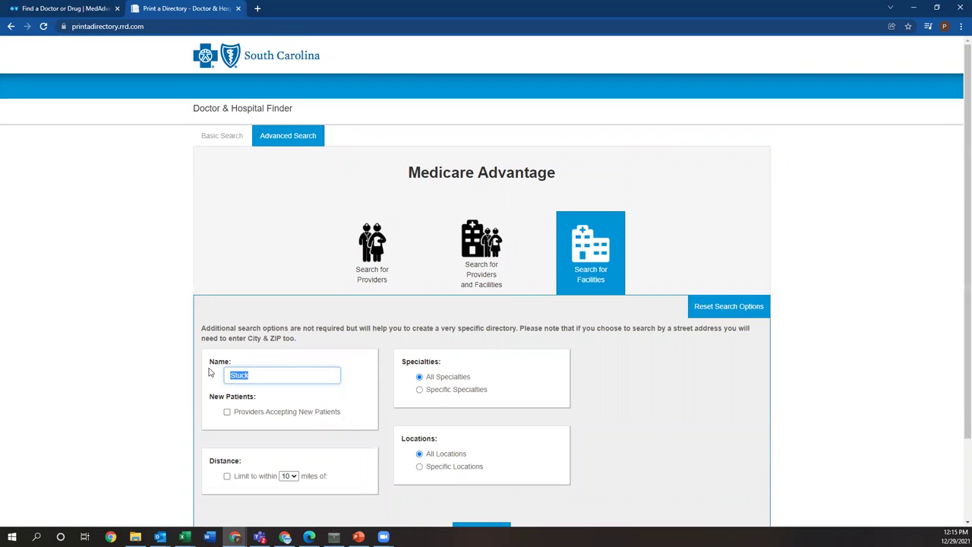
{"action": "key", "text": "BackSpace"}
{"action": "type", "text": "Lex"}
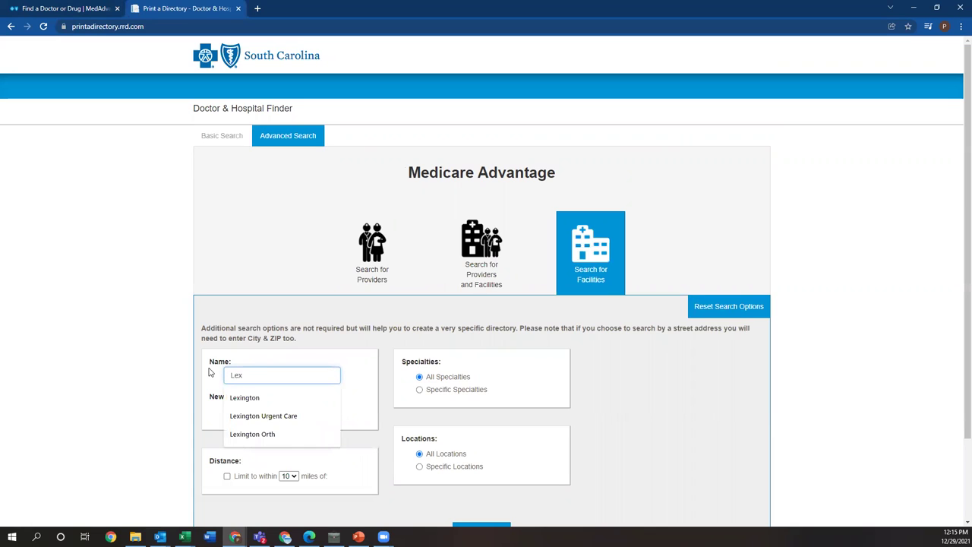
{"action": "type", "text": "ington Ortha"}
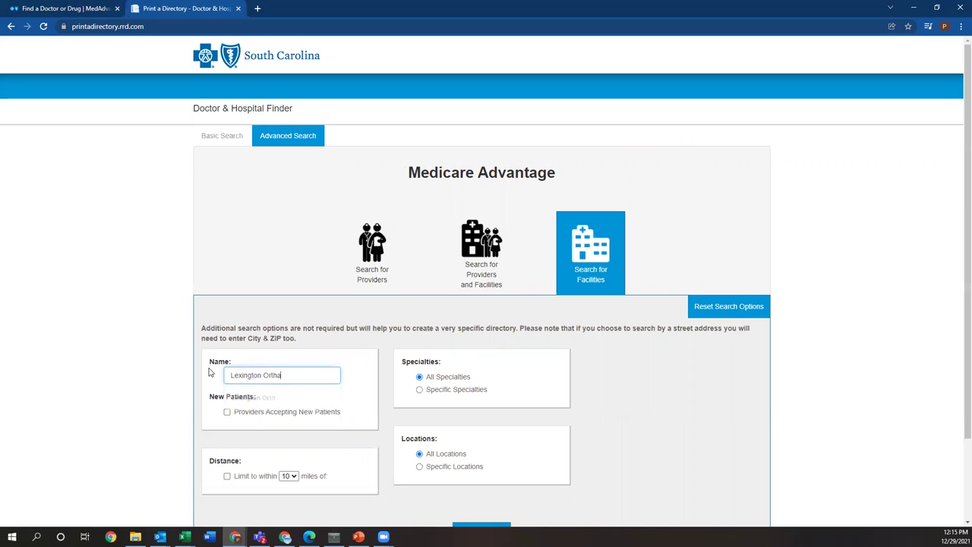
{"action": "key", "text": "BackSpace"}
{"action": "type", "text": "o"}
{"action": "key", "text": "Return"}
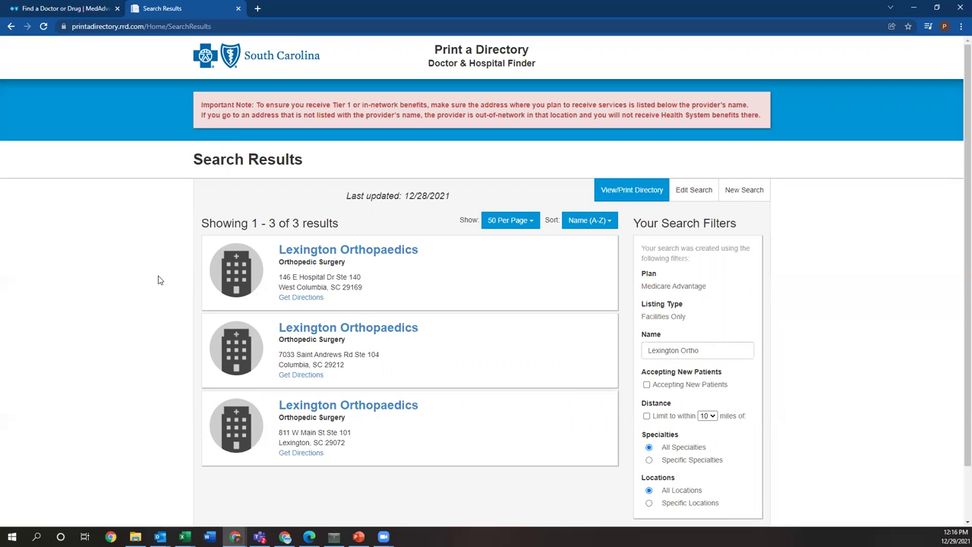
{"action": "scroll", "coordinate": [158, 280], "scroll_direction": "left", "scroll_amount": 5}
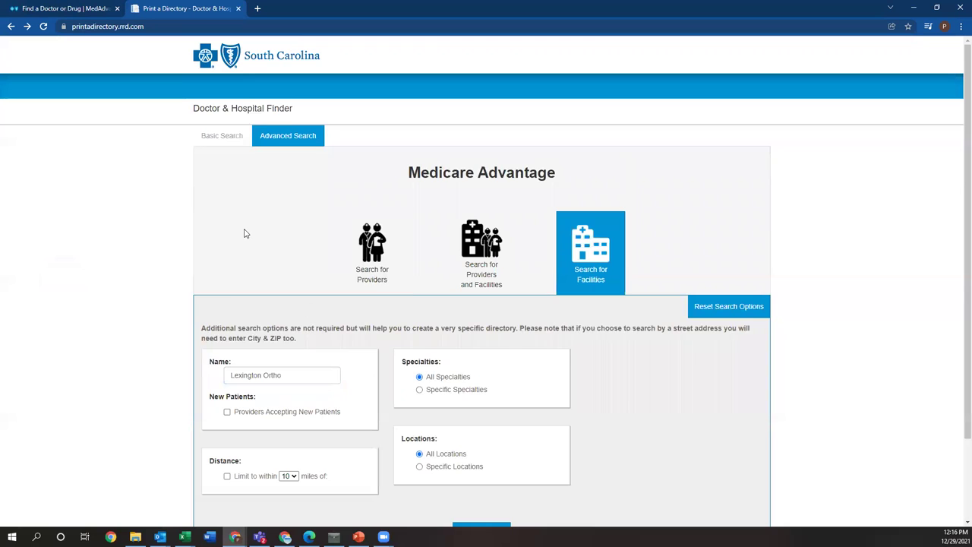
Run a basic search for the Dermatology specialty near ZIP code 29204.
{"action": "left_click", "coordinate": [237, 147]}
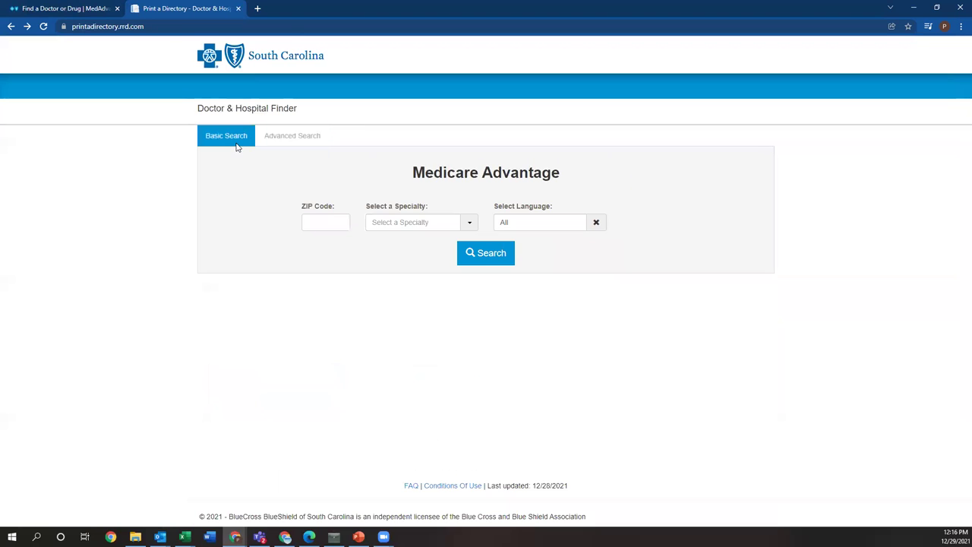
{"action": "left_click", "coordinate": [465, 228]}
{"action": "scroll", "coordinate": [433, 304], "scroll_direction": "down", "scroll_amount": 3}
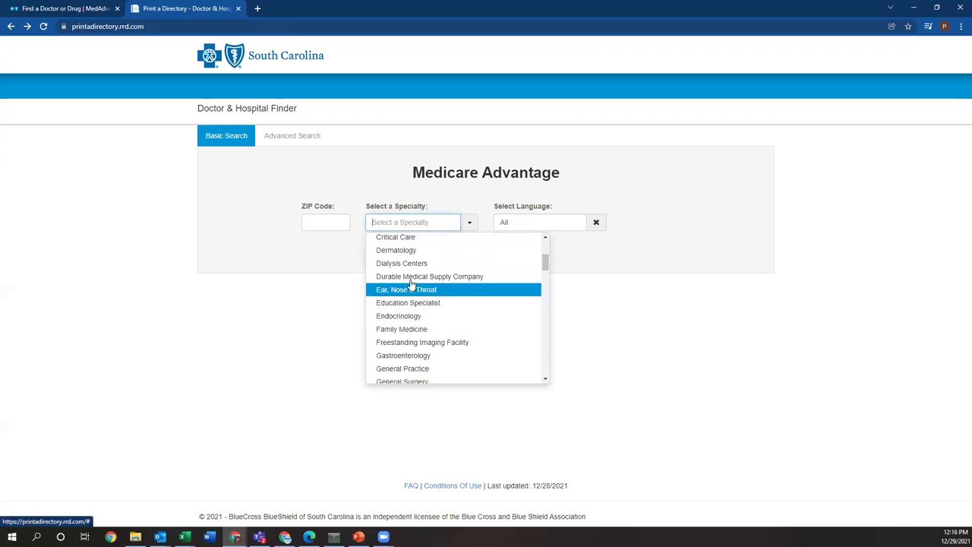
{"action": "left_click", "coordinate": [387, 249]}
{"action": "left_click", "coordinate": [326, 221]}
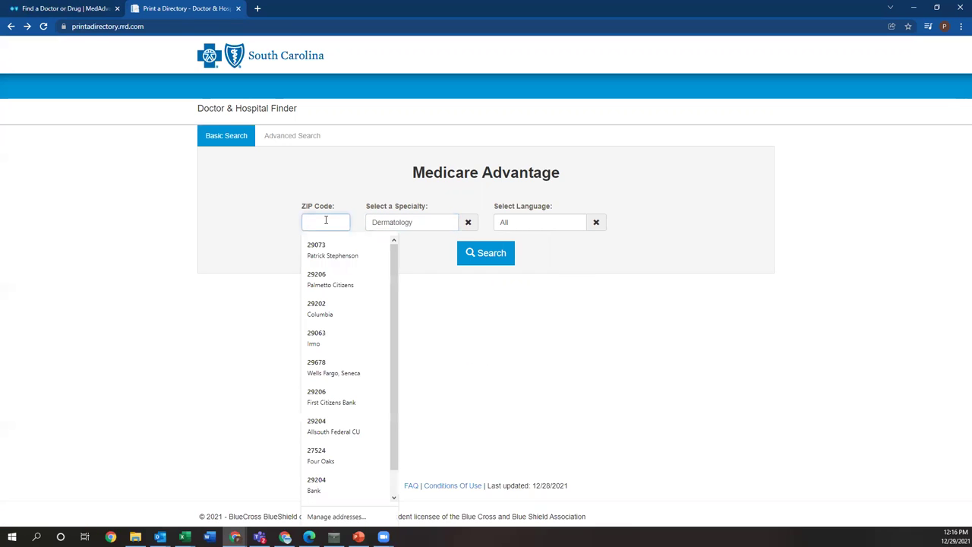
{"action": "type", "text": "29204"}
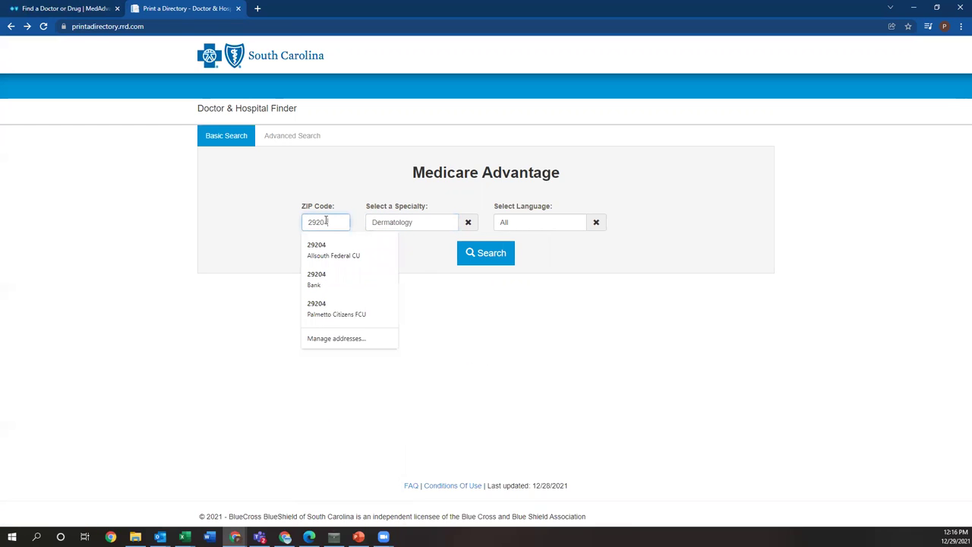
{"action": "left_click", "coordinate": [492, 254]}
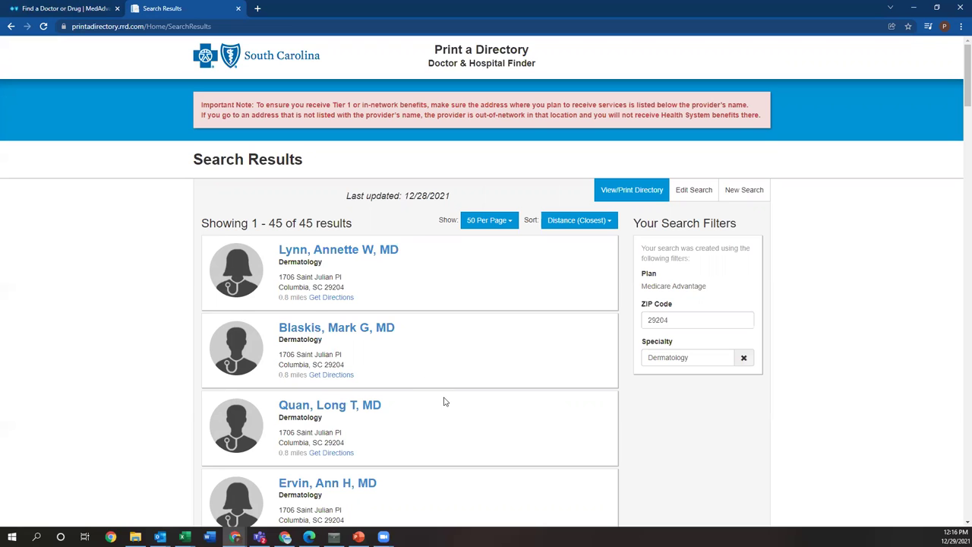
Print the dermatology results page with the Brother MFC-L8900CDW as destination.
{"action": "scroll", "coordinate": [445, 400], "scroll_direction": "down", "scroll_amount": 3}
{"action": "scroll", "coordinate": [445, 401], "scroll_direction": "down", "scroll_amount": 8}
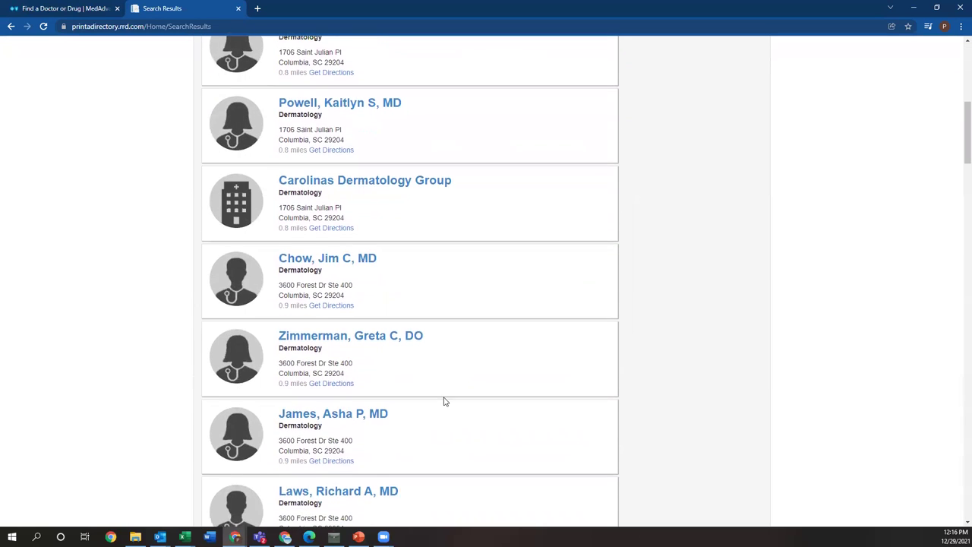
{"action": "scroll", "coordinate": [446, 401], "scroll_direction": "up", "scroll_amount": 12}
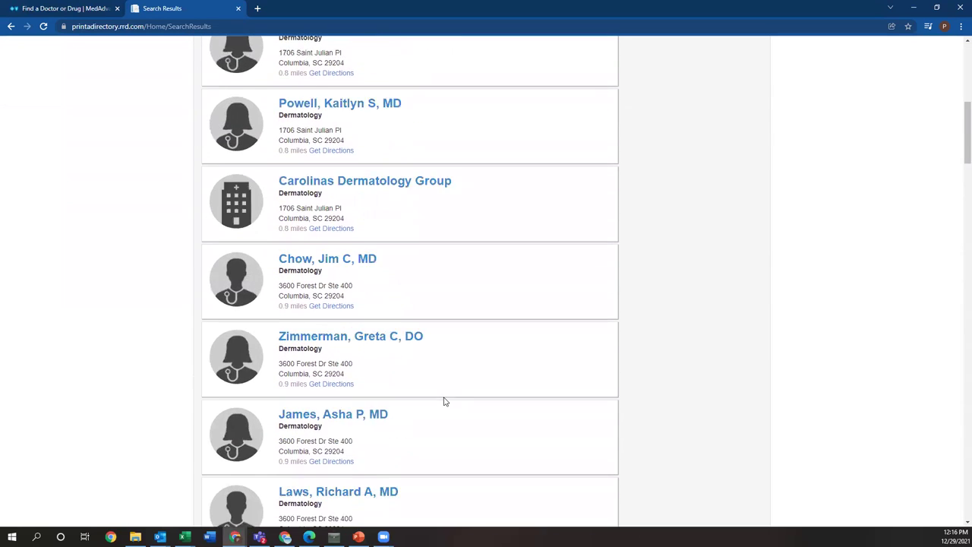
{"action": "right_click", "coordinate": [449, 335]}
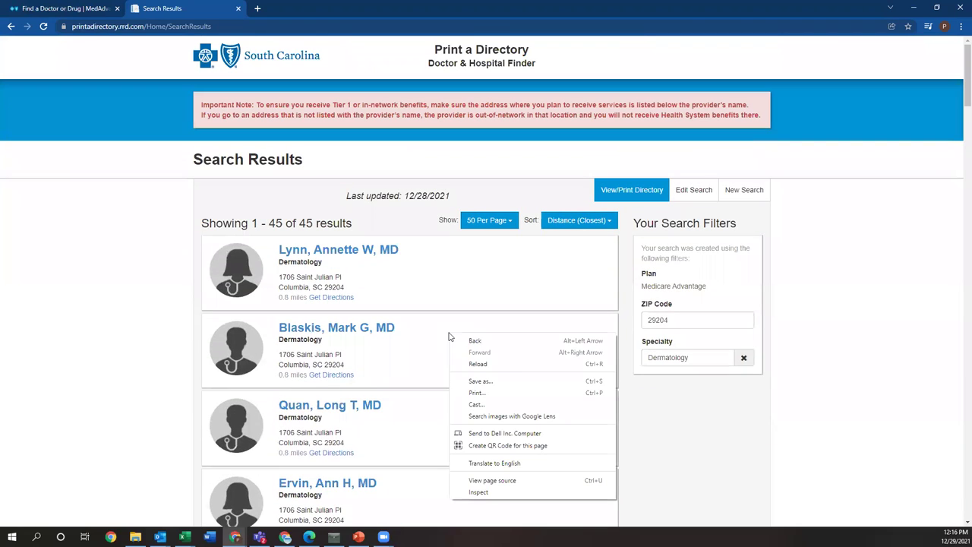
{"action": "left_click", "coordinate": [475, 394]}
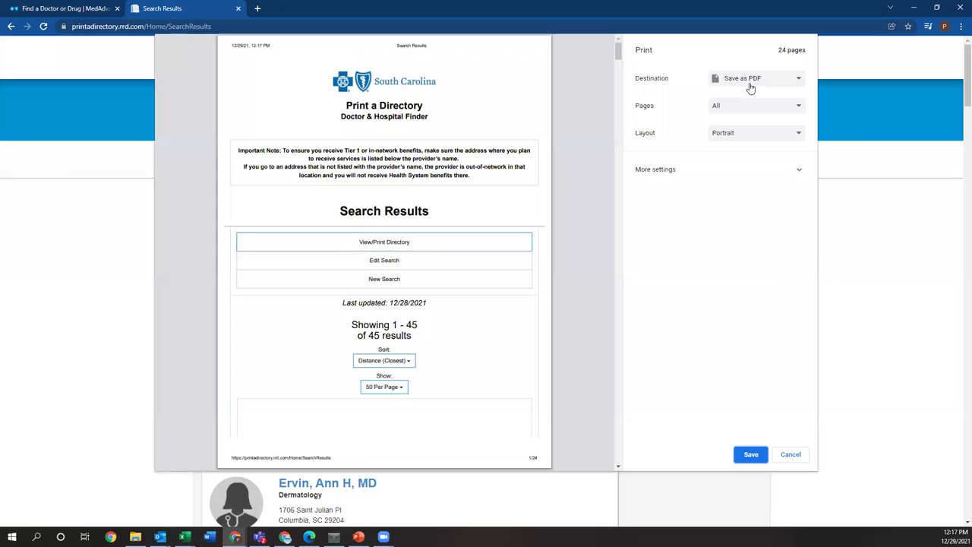
{"action": "left_click", "coordinate": [750, 82]}
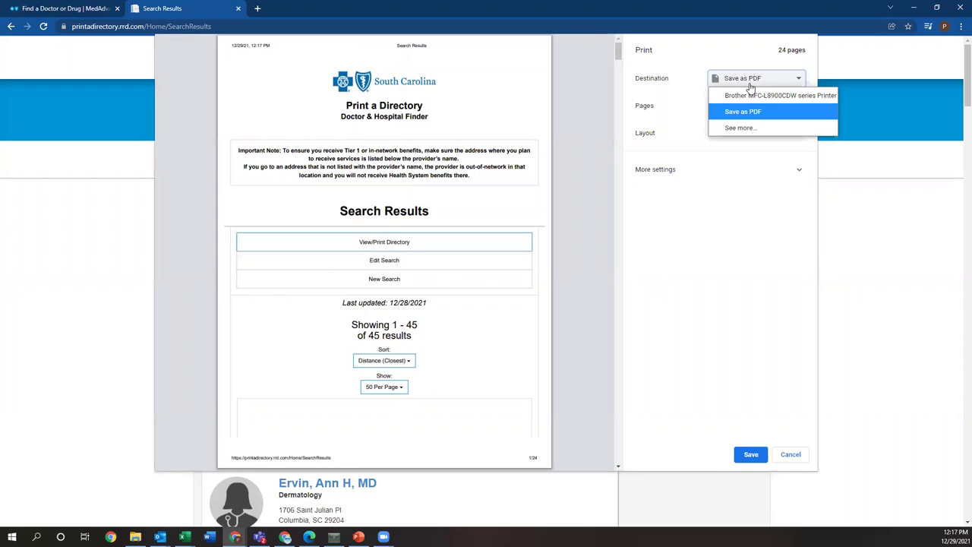
{"action": "left_click", "coordinate": [749, 94]}
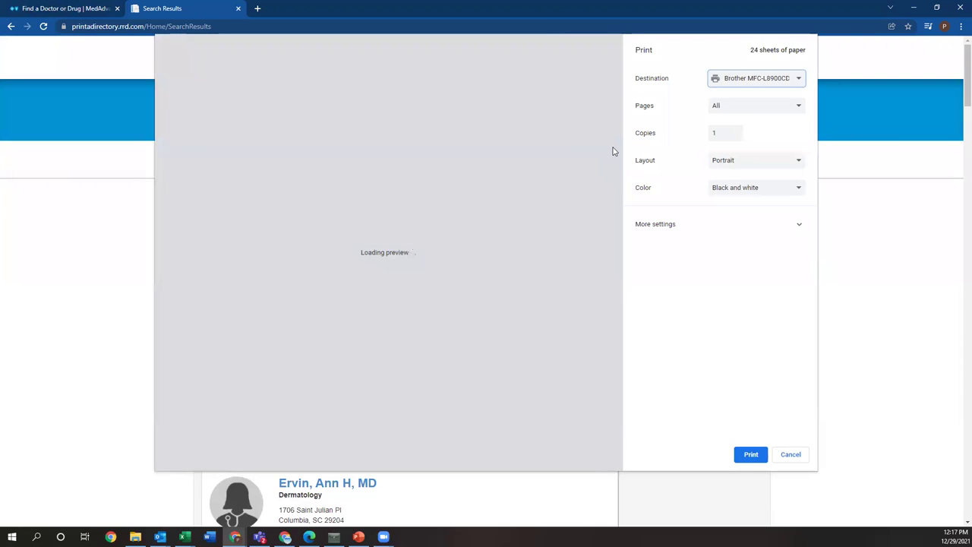
Scroll through the 24-sheet black-and-white print preview.
{"action": "scroll", "coordinate": [554, 306], "scroll_direction": "down", "scroll_amount": 7}
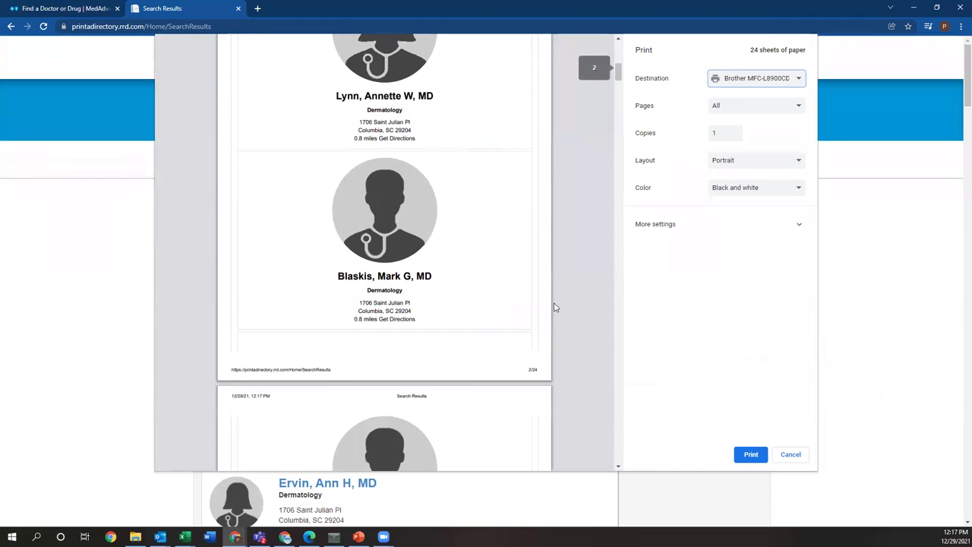
{"action": "scroll", "coordinate": [554, 306], "scroll_direction": "down", "scroll_amount": 15}
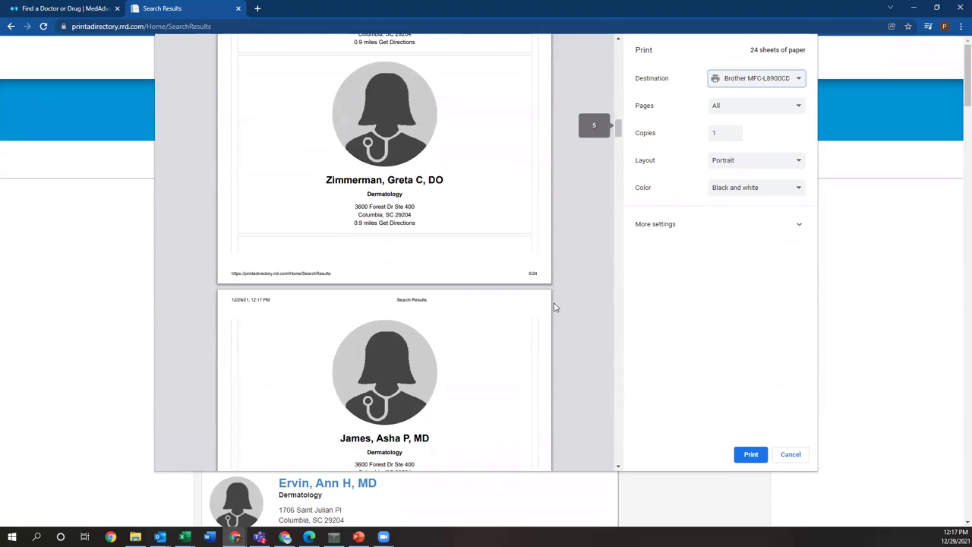
{"action": "scroll", "coordinate": [554, 306], "scroll_direction": "down", "scroll_amount": 10}
{"action": "scroll", "coordinate": [554, 306], "scroll_direction": "up", "scroll_amount": 4}
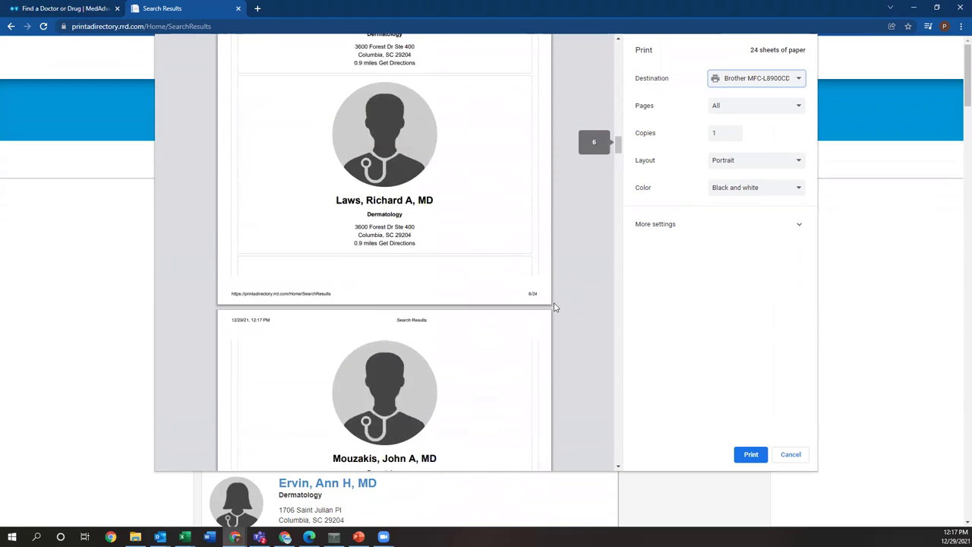
{"action": "scroll", "coordinate": [554, 306], "scroll_direction": "up", "scroll_amount": 20}
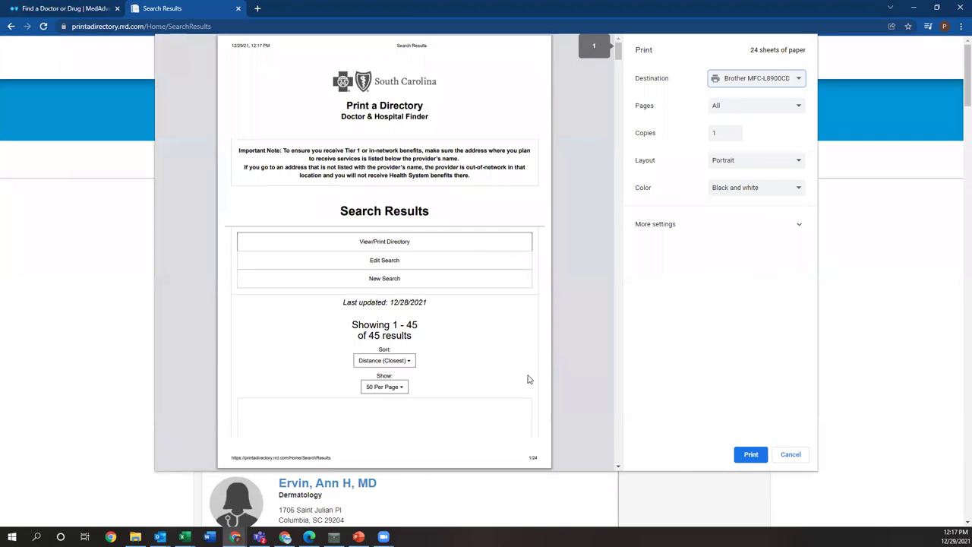
{"action": "left_click", "coordinate": [782, 455]}
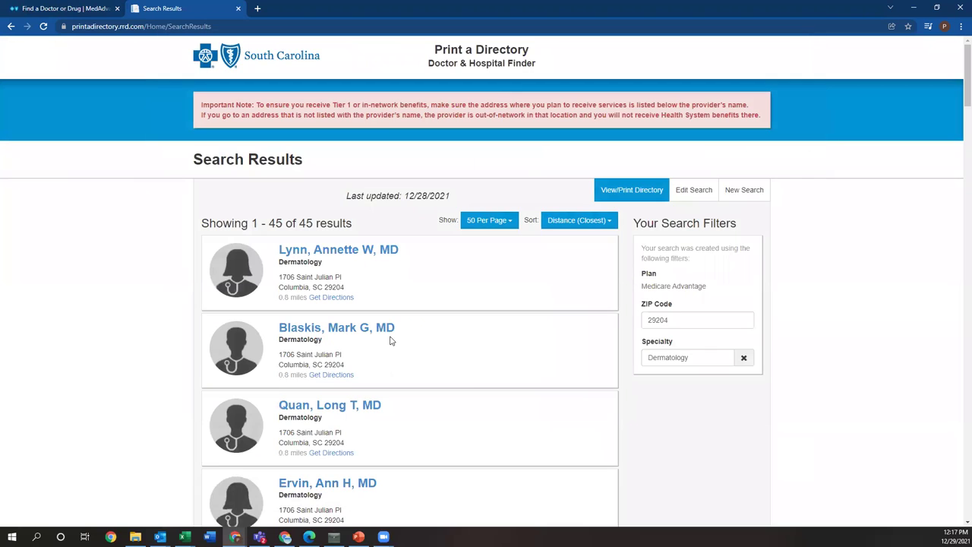